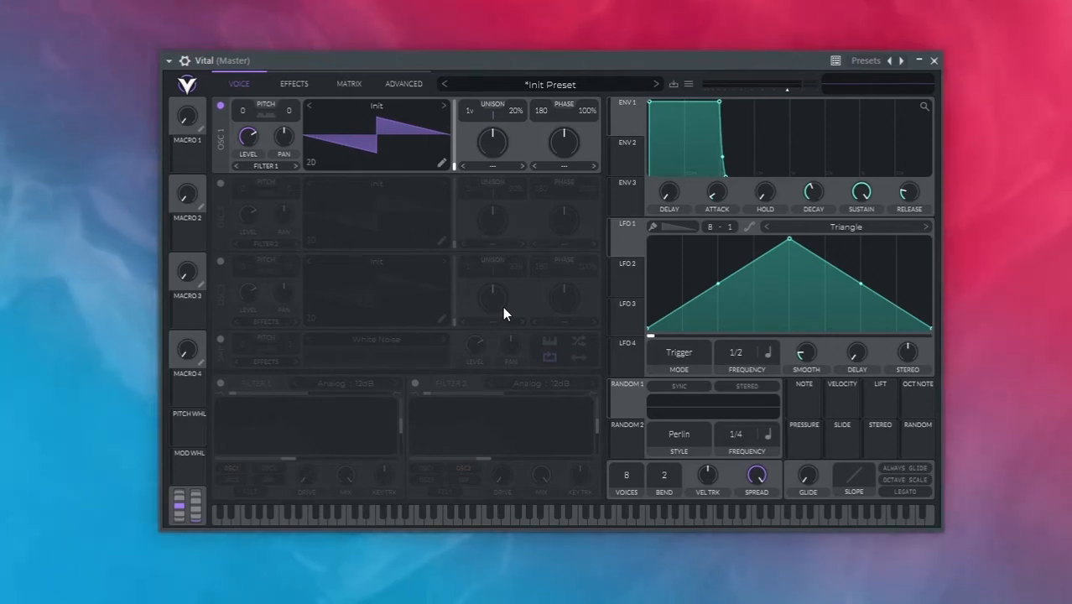
Set oscillator 1's unison to 3 voices with 7% detune
{"action": "left_click_drag", "start_coordinate": [471, 114], "coordinate": [473, 93]}
{"action": "left_click_drag", "start_coordinate": [526, 170], "coordinate": [528, 148]}
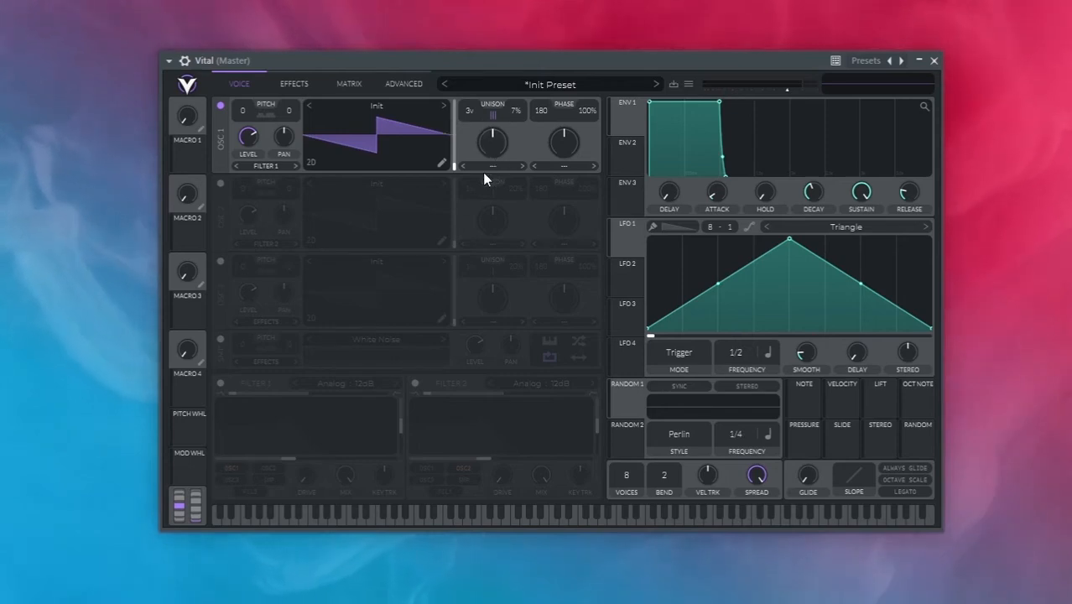
Enable oscillator 2 with the Basic Shapes wavetable at its square wave frame, using 5 unison voices and 7% detune
{"action": "left_click", "coordinate": [220, 183]}
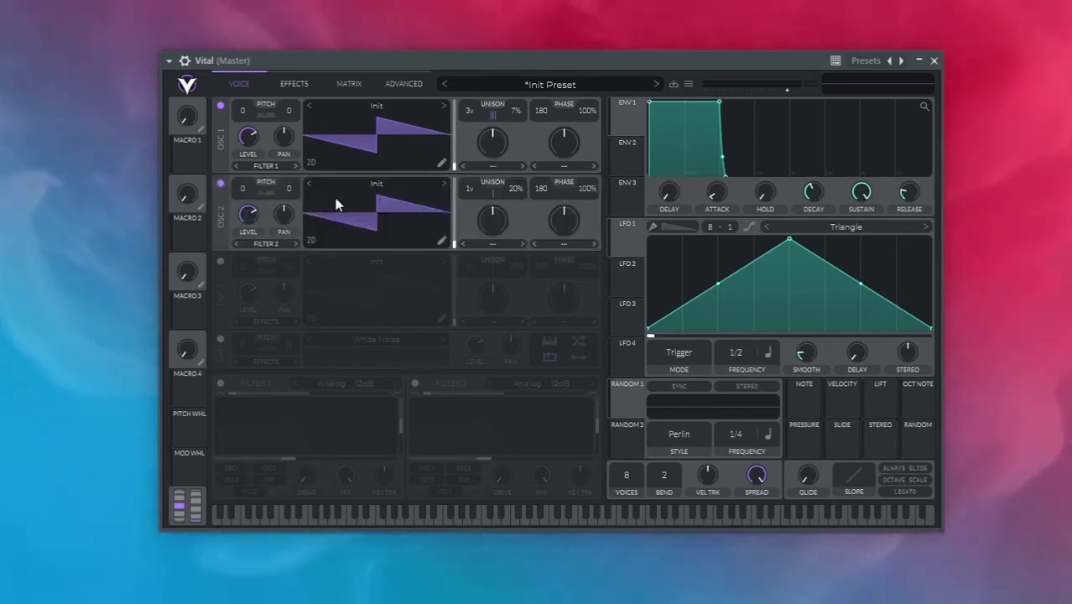
{"action": "left_click", "coordinate": [390, 186]}
{"action": "left_click", "coordinate": [655, 205]}
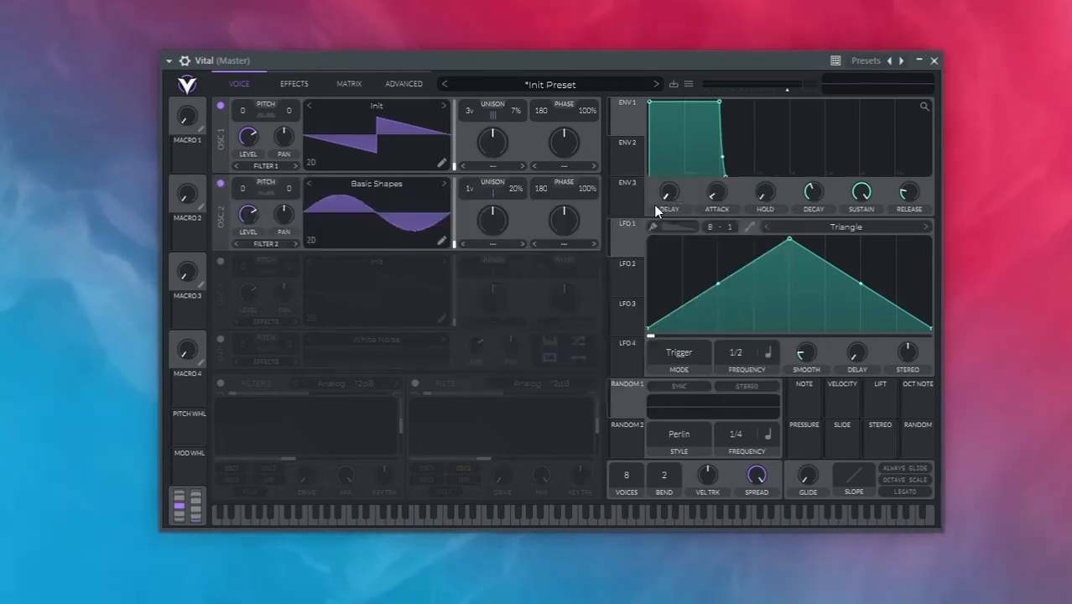
{"action": "left_click_drag", "start_coordinate": [453, 239], "coordinate": [471, 153]}
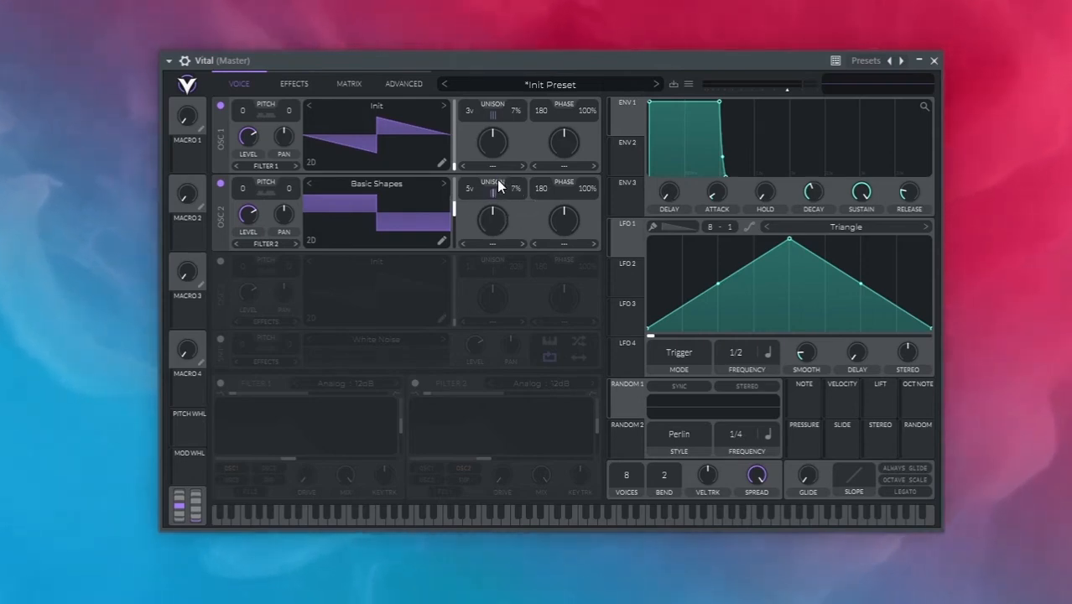
Set oscillator 2's phase randomization to 50%
{"action": "double_click", "coordinate": [588, 190]}
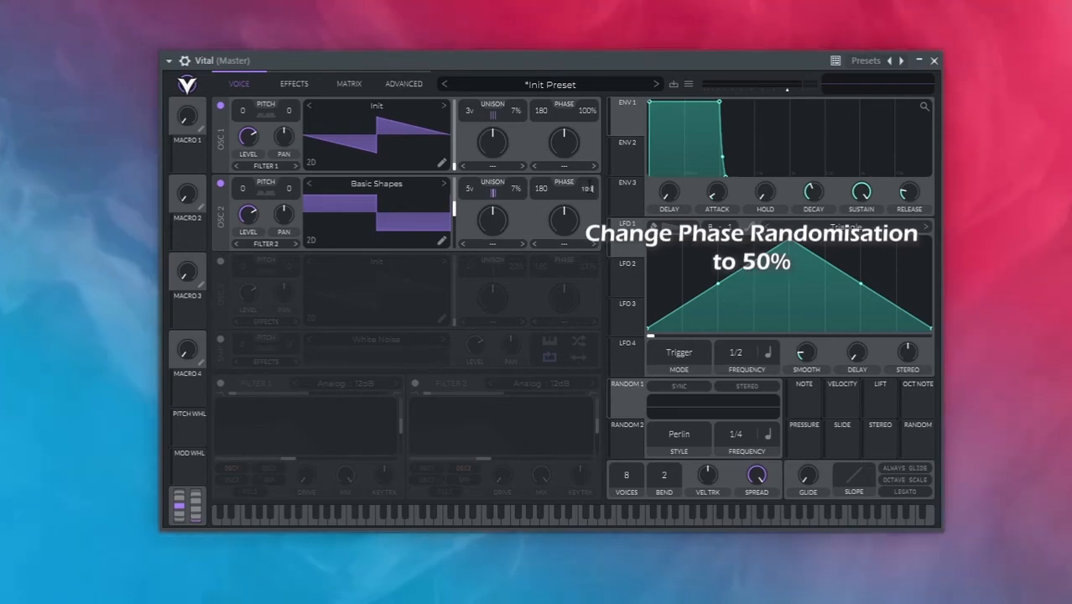
{"action": "type", "text": "50"}
{"action": "key", "text": "Return"}
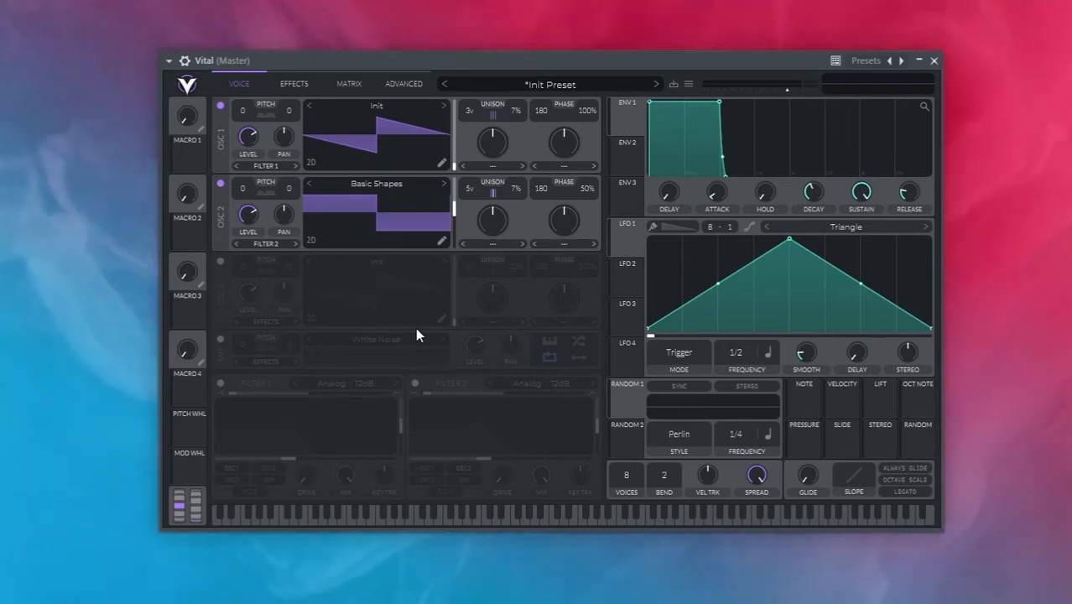
Add a modulation matrix routing from LFO 1 to oscillator 1's Tune
{"action": "left_click", "coordinate": [356, 85]}
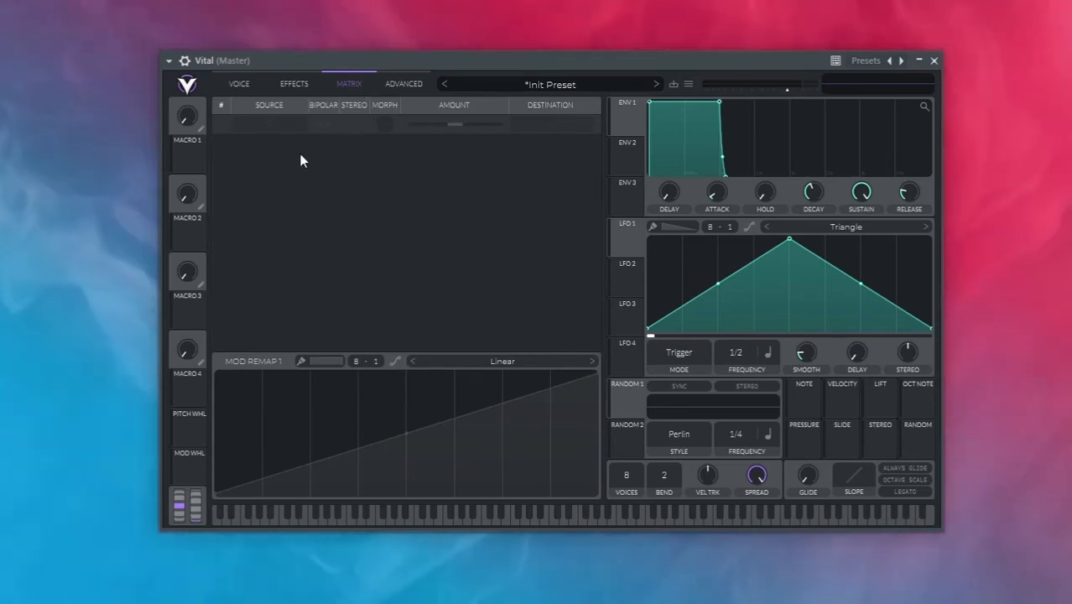
{"action": "left_click", "coordinate": [273, 125]}
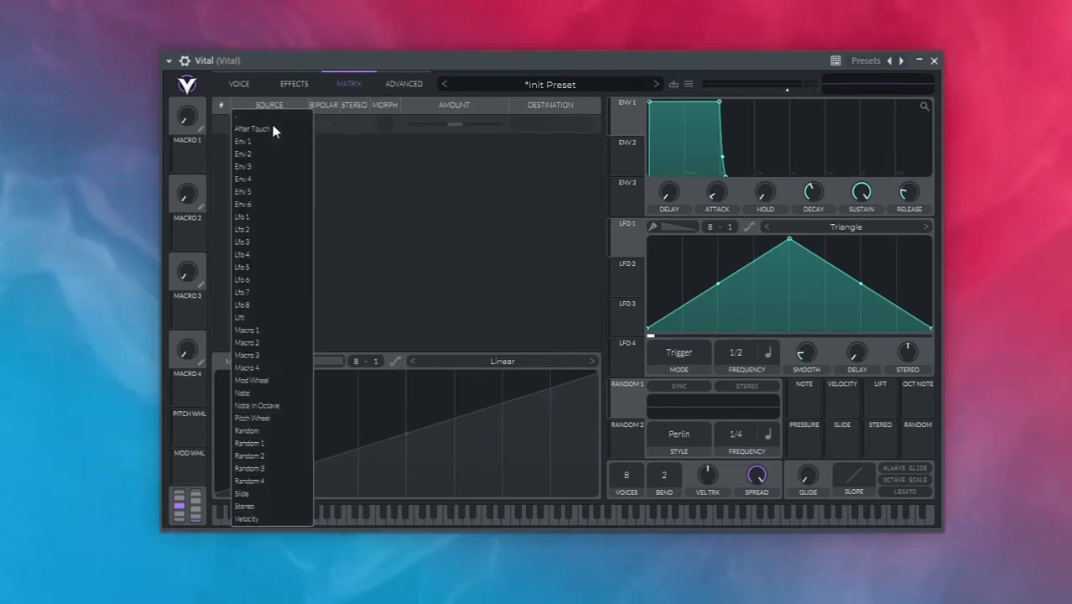
{"action": "left_click", "coordinate": [270, 217]}
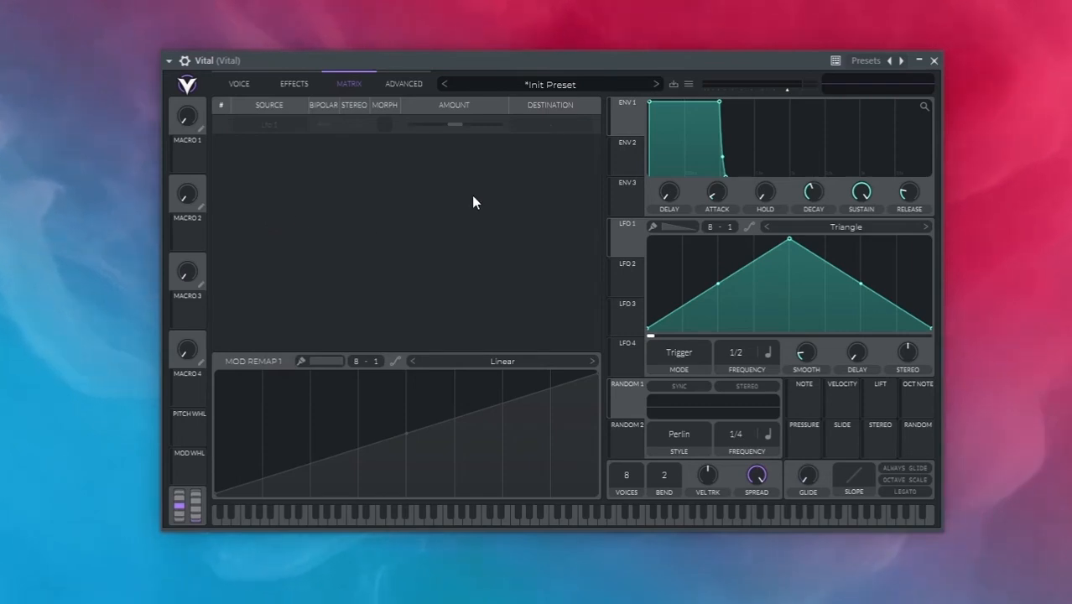
{"action": "left_click", "coordinate": [533, 123]}
{"action": "left_click", "coordinate": [534, 178]}
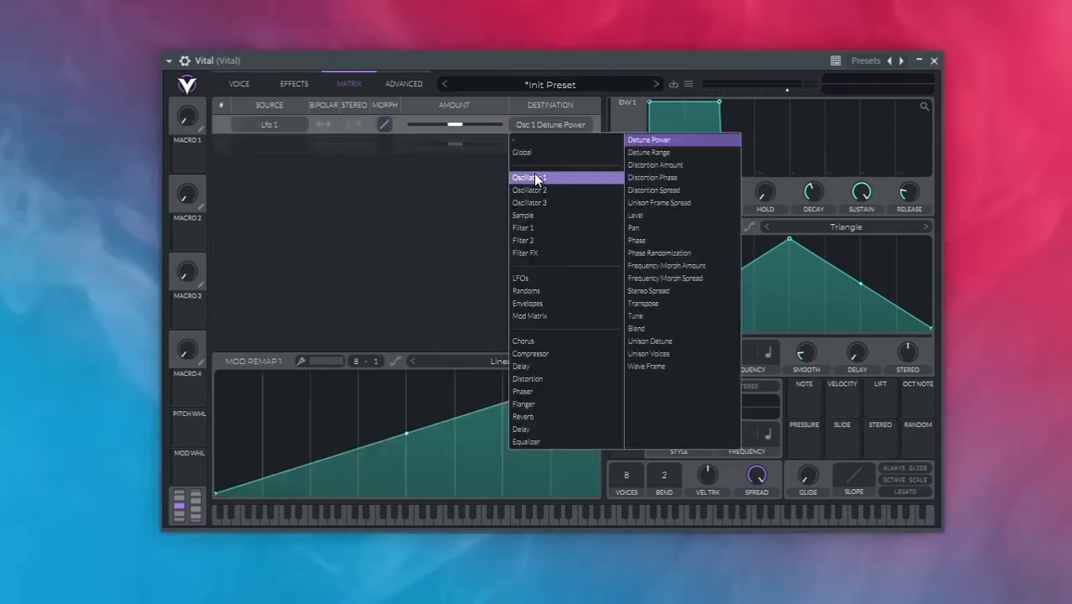
{"action": "left_click", "coordinate": [639, 315]}
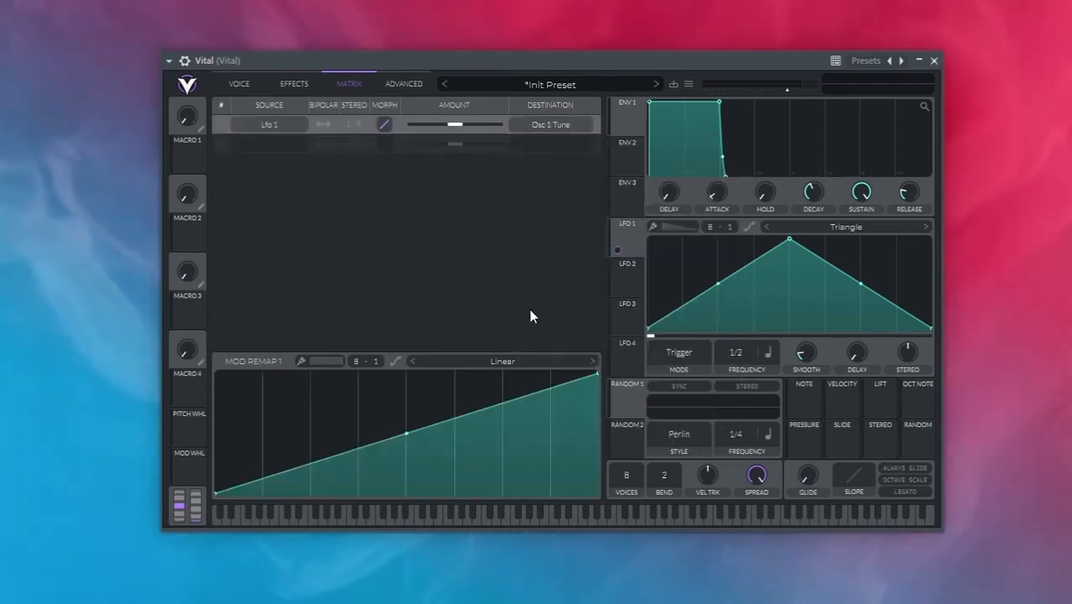
Turn off oscillator 2 and give the LFO 1 modulation of Osc 1 Tune a small positive, bipolar amount
{"action": "left_click", "coordinate": [244, 77]}
{"action": "left_click", "coordinate": [219, 184]}
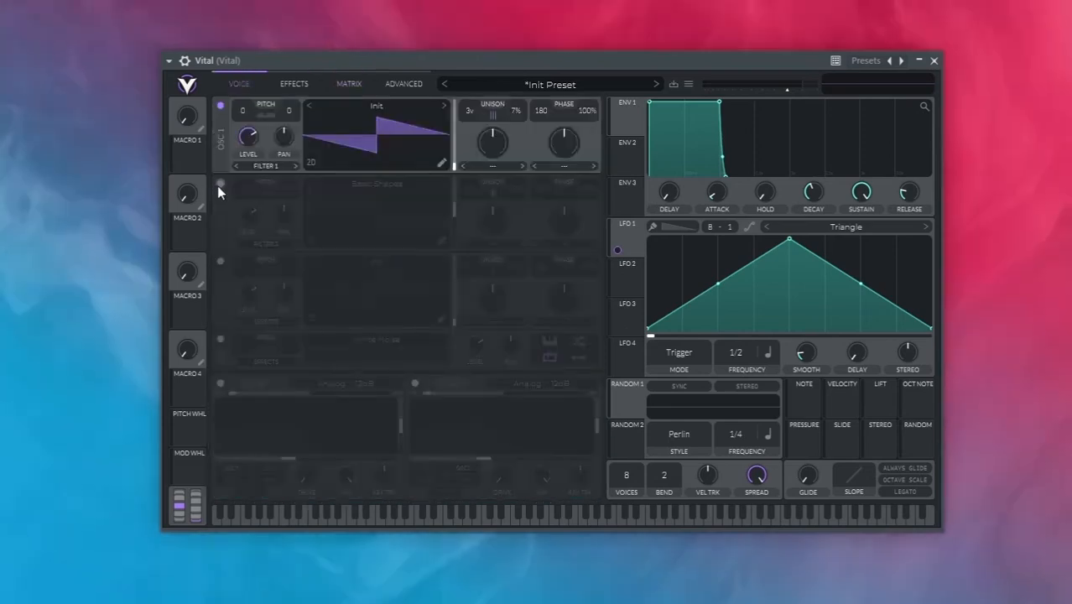
{"action": "left_click", "coordinate": [345, 84]}
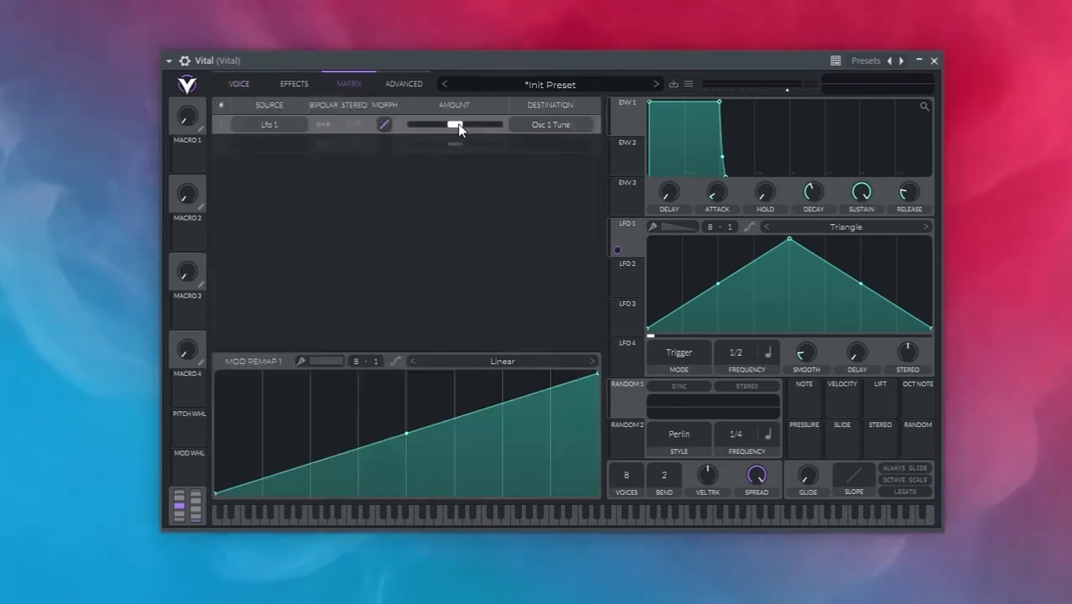
{"action": "left_click_drag", "start_coordinate": [465, 124], "coordinate": [471, 121]}
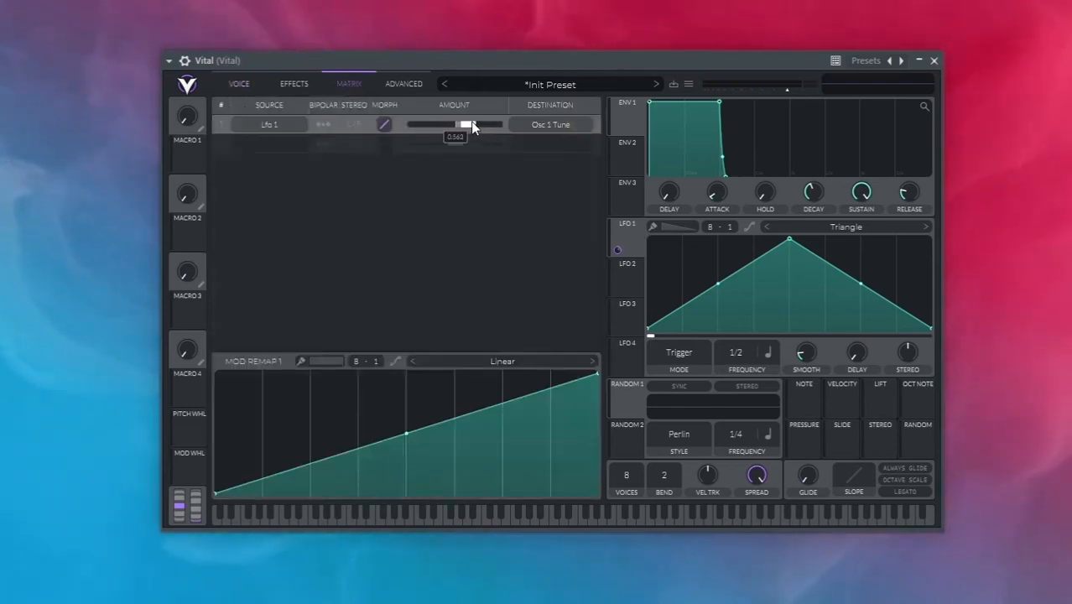
{"action": "left_click", "coordinate": [324, 124]}
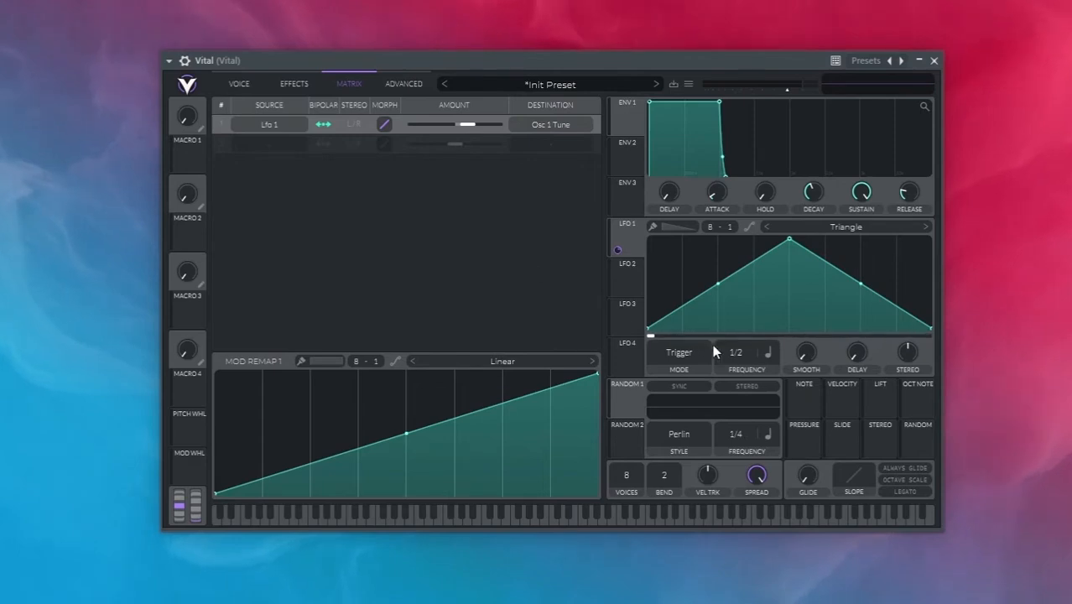
Switch LFO 1's frequency from tempo sync to seconds and set it to 0.026 secs
{"action": "left_click", "coordinate": [765, 354]}
{"action": "left_click", "coordinate": [760, 372]}
{"action": "left_click_drag", "start_coordinate": [741, 356], "coordinate": [739, 309]}
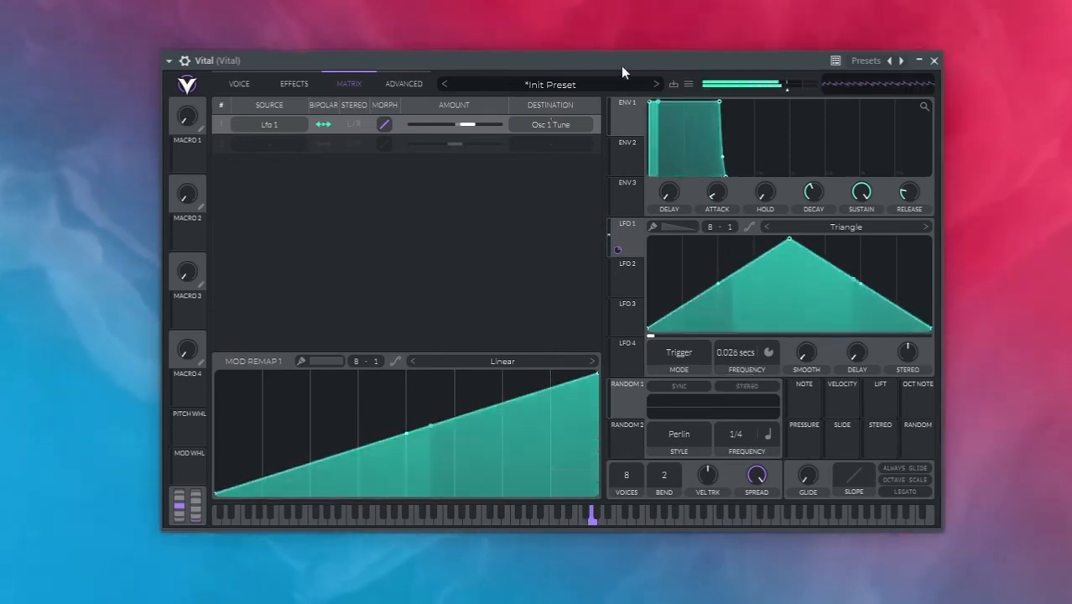
{"action": "left_click_drag", "start_coordinate": [734, 348], "coordinate": [740, 351]}
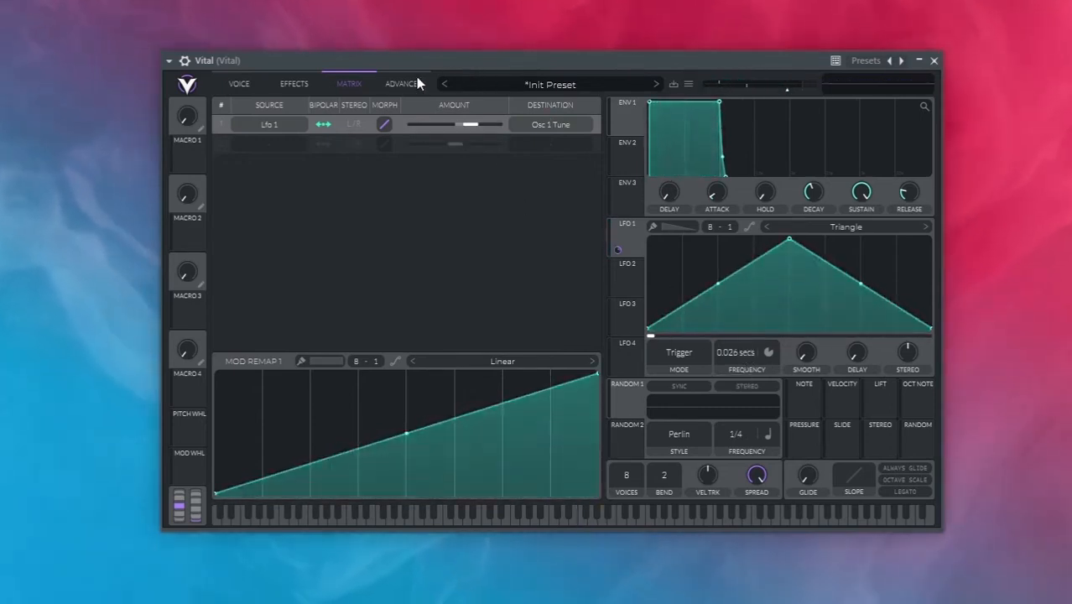
Swap the active oscillator from 1 to 2 and add a matrix routing from LFO 1 to oscillator 2's Tune
{"action": "left_click", "coordinate": [242, 83]}
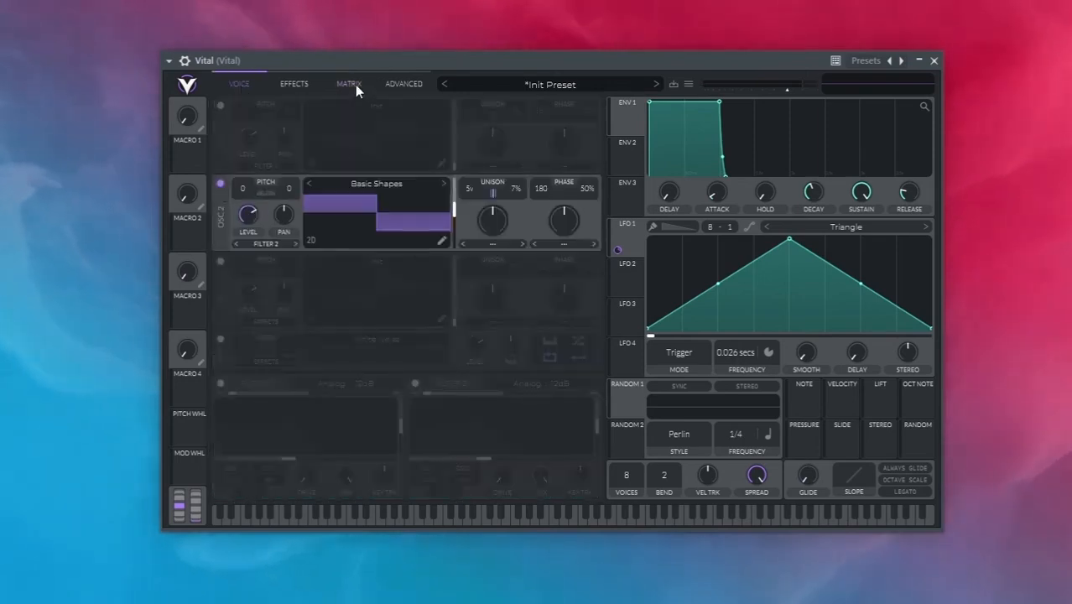
{"action": "left_click", "coordinate": [355, 85]}
{"action": "left_click", "coordinate": [273, 141]}
{"action": "left_click", "coordinate": [274, 217]}
{"action": "left_click", "coordinate": [549, 145]}
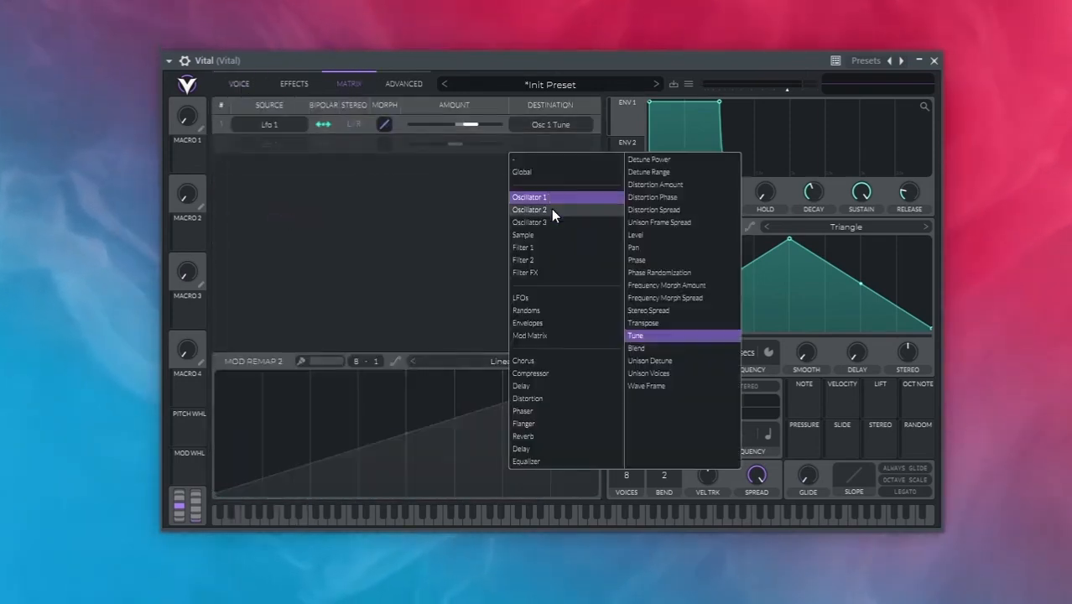
{"action": "left_click", "coordinate": [641, 335]}
Give the Osc 2 Tune modulation a moderate positive, bipolar amount and set LFO 1's frequency to 0.025 secs
{"action": "left_click_drag", "start_coordinate": [460, 149], "coordinate": [478, 148]}
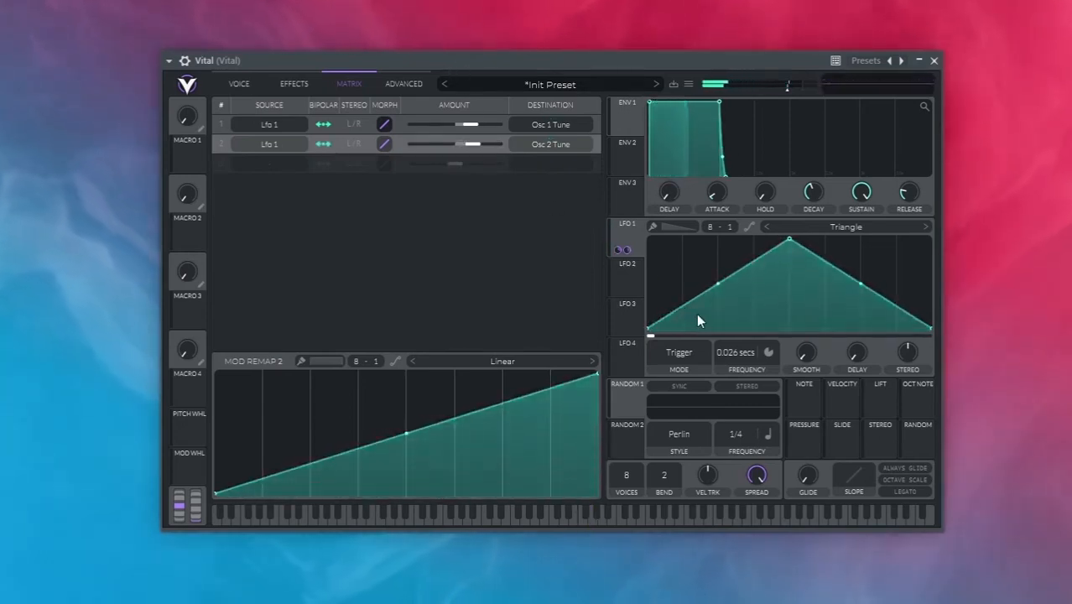
{"action": "left_click_drag", "start_coordinate": [734, 352], "coordinate": [734, 353]}
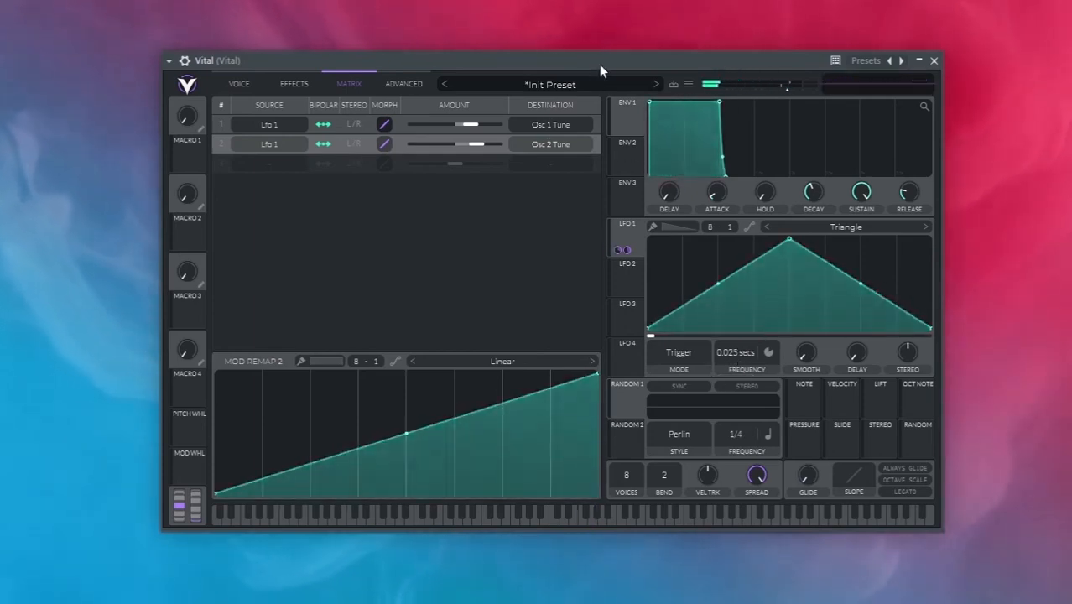
Turn oscillator 1 back on and slightly lower the levels of oscillators 1 and 2
{"action": "left_click", "coordinate": [239, 84]}
{"action": "left_click", "coordinate": [225, 106]}
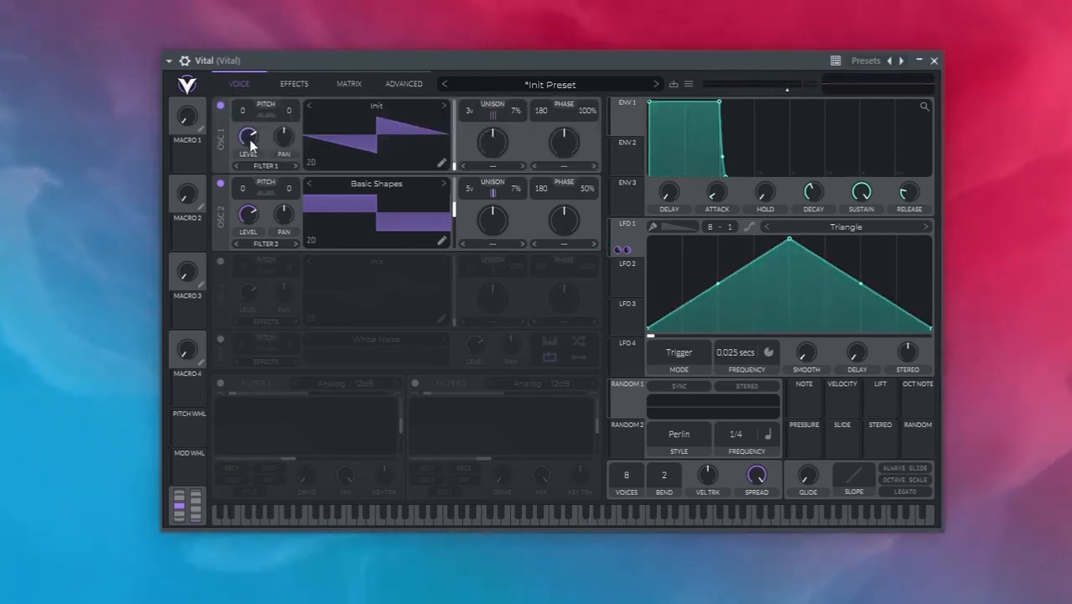
{"action": "scroll", "coordinate": [249, 138], "scroll_direction": "down", "scroll_amount": 3}
{"action": "scroll", "coordinate": [253, 207], "scroll_direction": "down", "scroll_amount": 3}
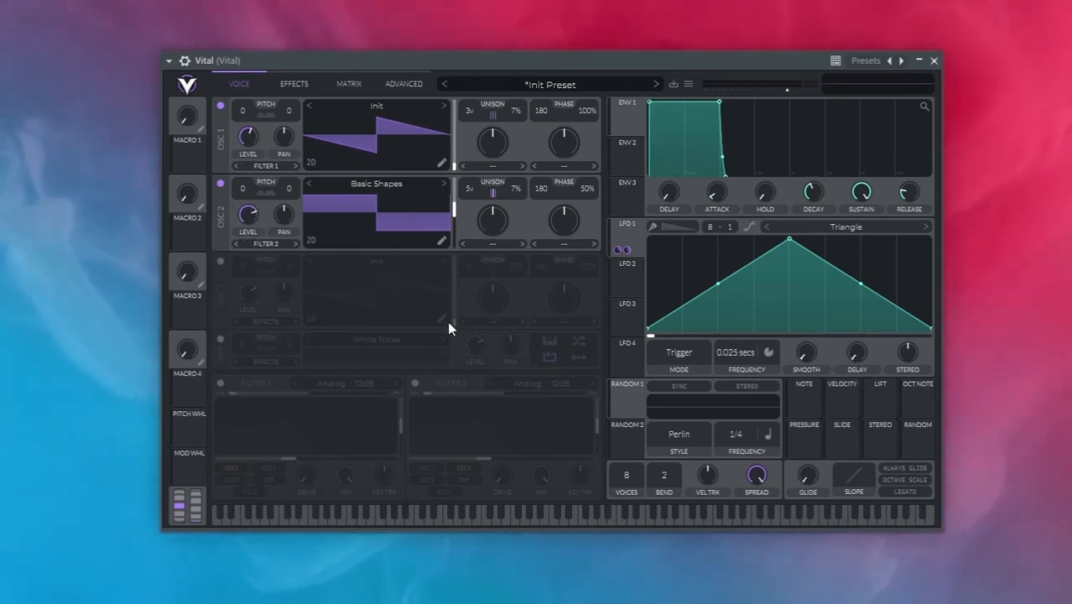
Enable the Distortion effect as the first in the effects chain and set its type to Down Sample
{"action": "left_click", "coordinate": [318, 84]}
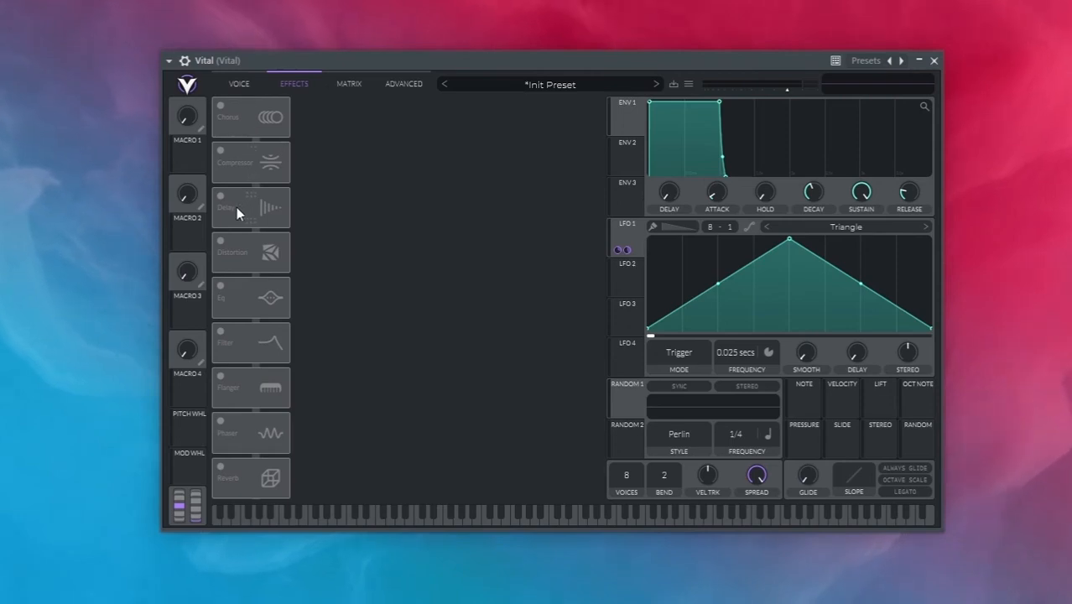
{"action": "left_click", "coordinate": [226, 242]}
{"action": "left_click_drag", "start_coordinate": [228, 243], "coordinate": [235, 118]}
{"action": "left_click", "coordinate": [365, 117]}
{"action": "left_click", "coordinate": [375, 199]}
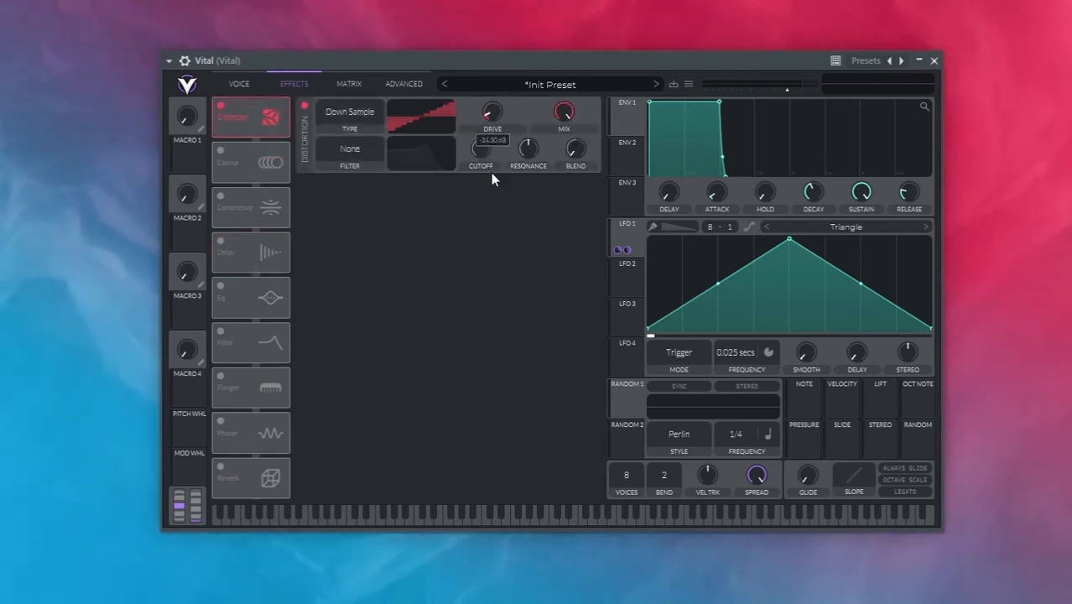
Reduce the distortion mix to roughly a third and set its drive to a low level
{"action": "left_click_drag", "start_coordinate": [562, 112], "coordinate": [555, 202]}
{"action": "left_click_drag", "start_coordinate": [564, 112], "coordinate": [564, 117]}
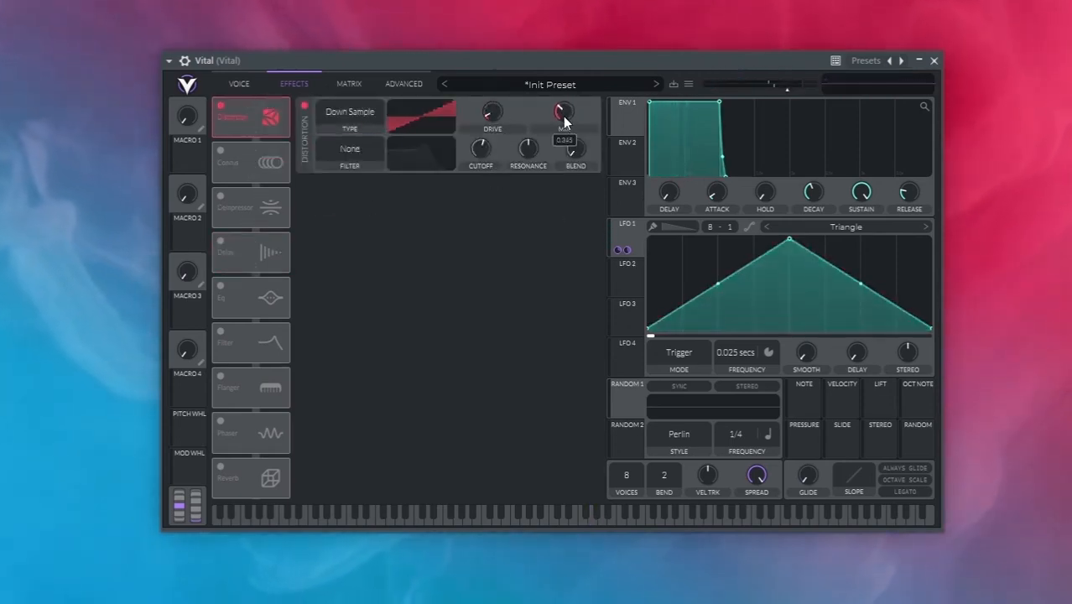
{"action": "left_click_drag", "start_coordinate": [491, 112], "coordinate": [489, 103]}
{"action": "left_click_drag", "start_coordinate": [569, 107], "coordinate": [564, 114]}
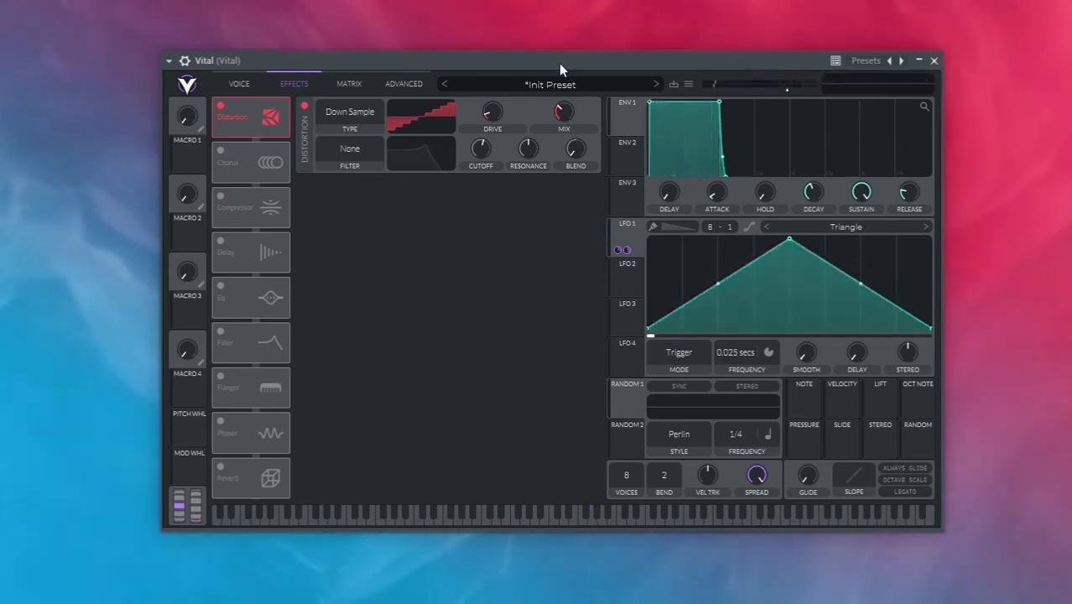
Enable oscillator 3 at pitch -12 with its level at zero and modulate that level with Envelope 1
{"action": "left_click", "coordinate": [247, 79]}
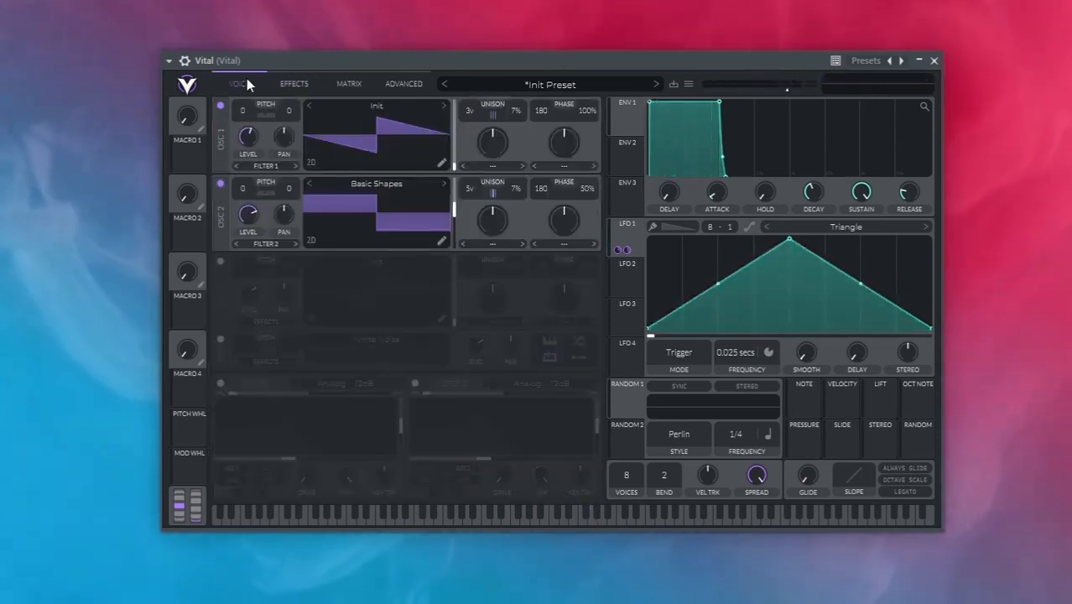
{"action": "left_click", "coordinate": [216, 263]}
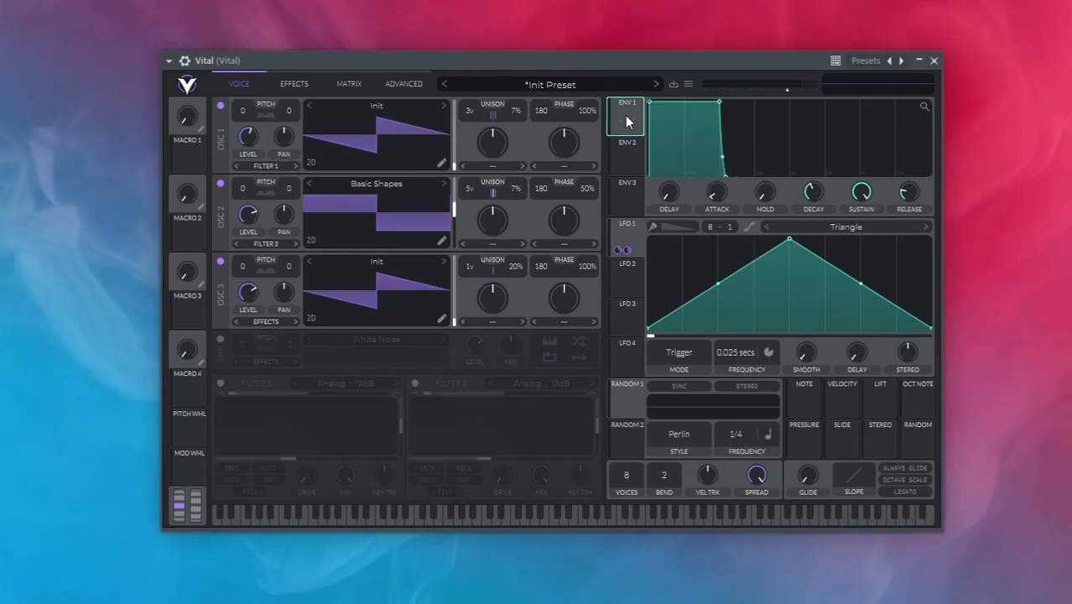
{"action": "left_click_drag", "start_coordinate": [626, 111], "coordinate": [249, 296]}
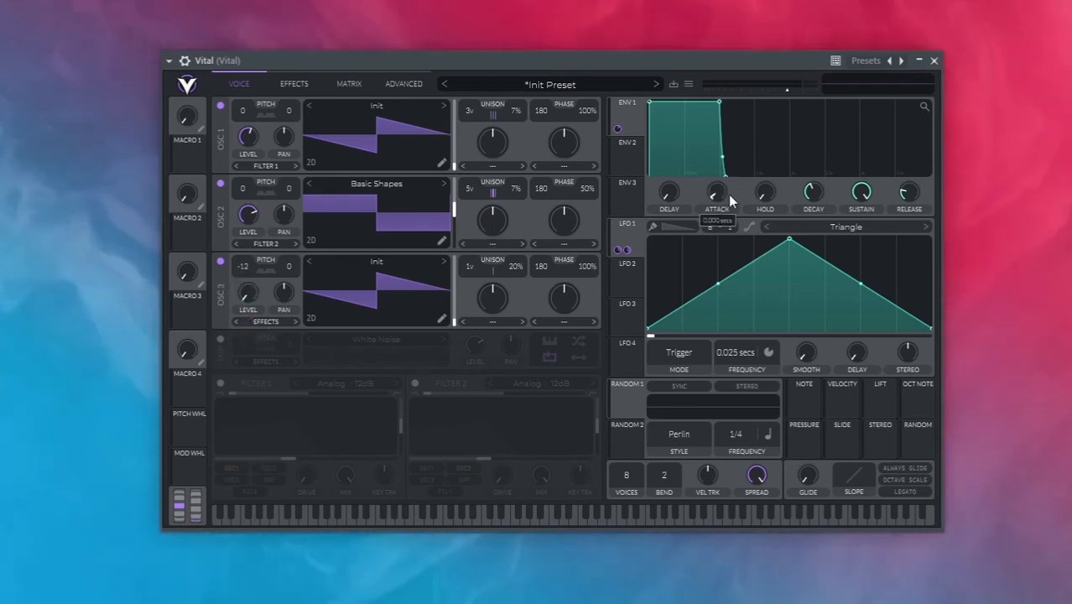
Add hold time to Envelope 1 with a slightly lower sustain, and reduce the master volume to about -7.7 dB
{"action": "left_click_drag", "start_coordinate": [719, 101], "coordinate": [742, 104]}
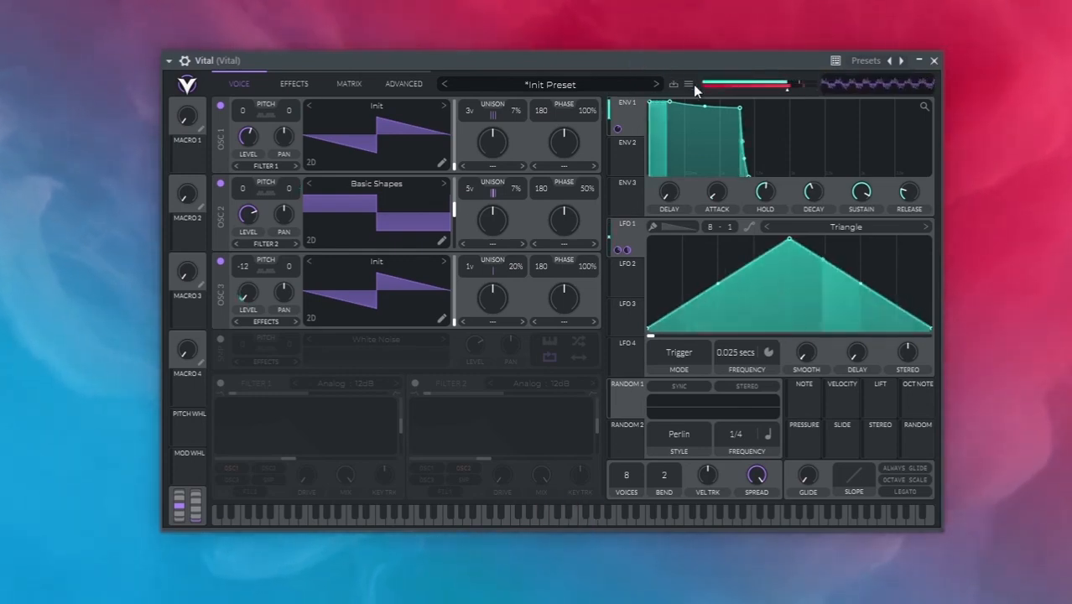
{"action": "left_click_drag", "start_coordinate": [787, 90], "coordinate": [782, 90]}
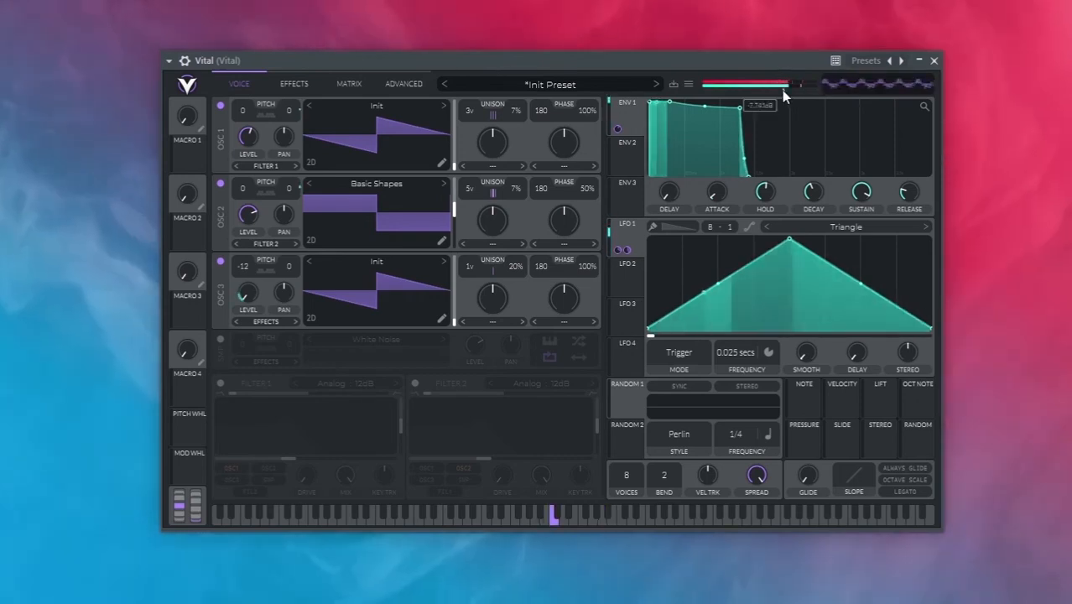